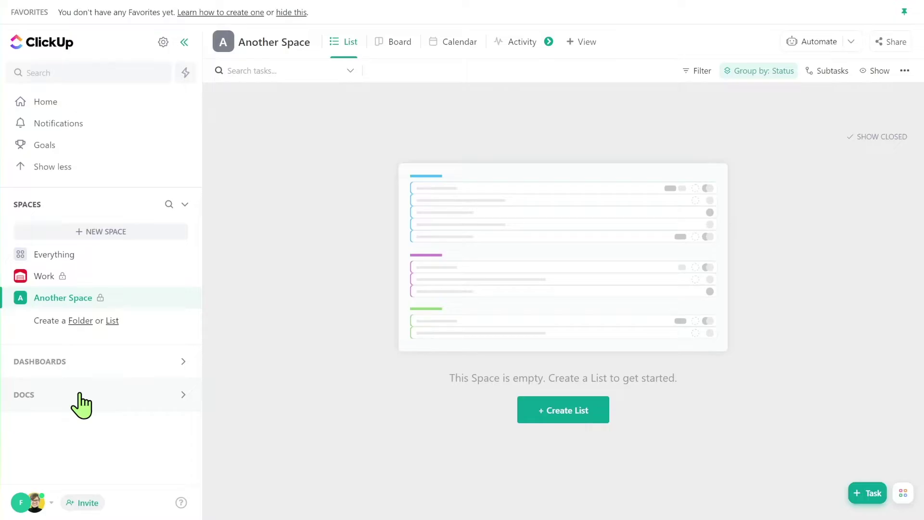
Open the workspace and profile menu, then close it again
left_click(20, 504)
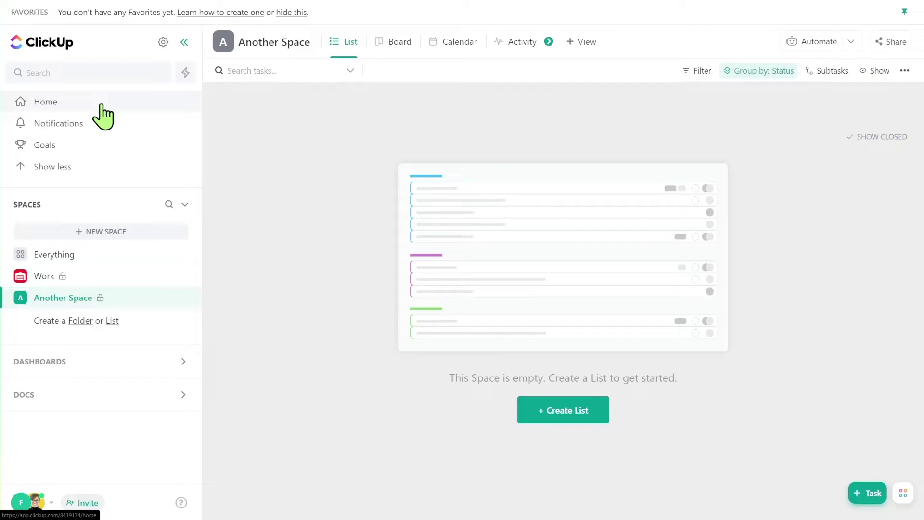
left_click(23, 503)
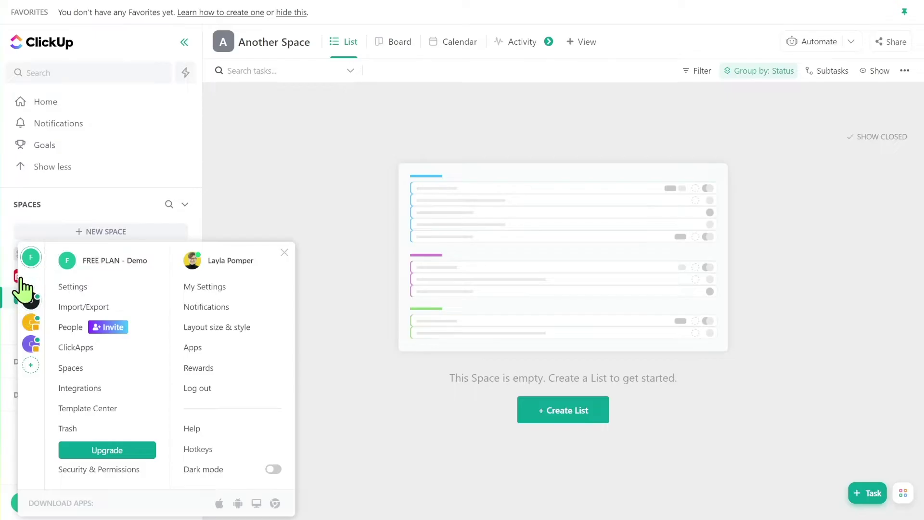
left_click(277, 177)
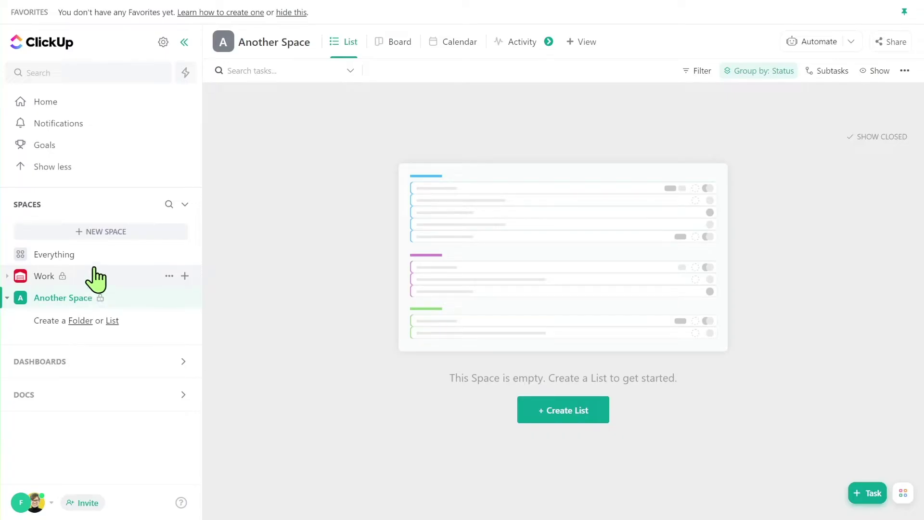
Start a new space named Personal Life with a green person avatar
left_click(116, 243)
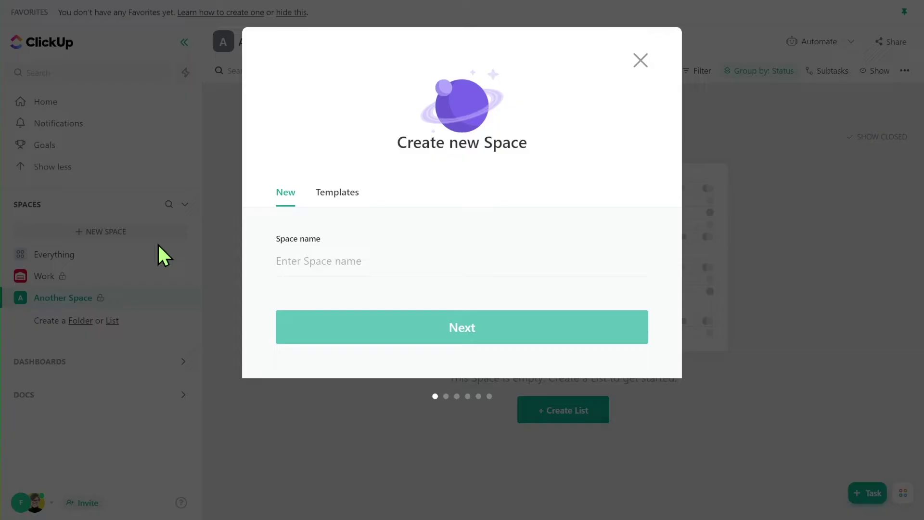
type("Personal Life")
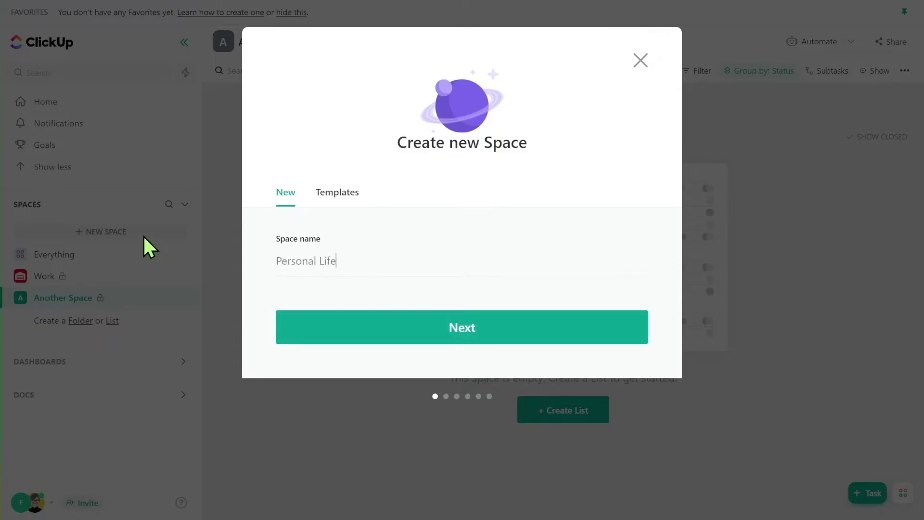
left_click(387, 325)
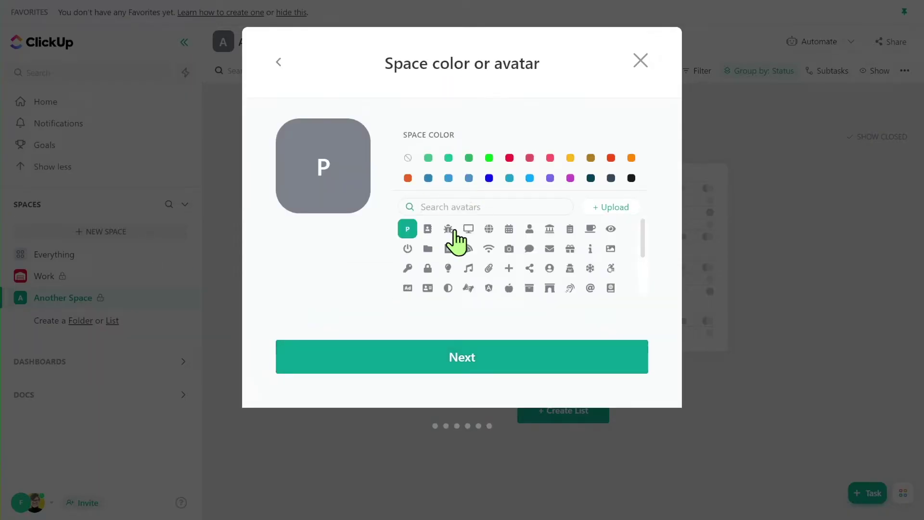
left_click(530, 229)
left_click(490, 157)
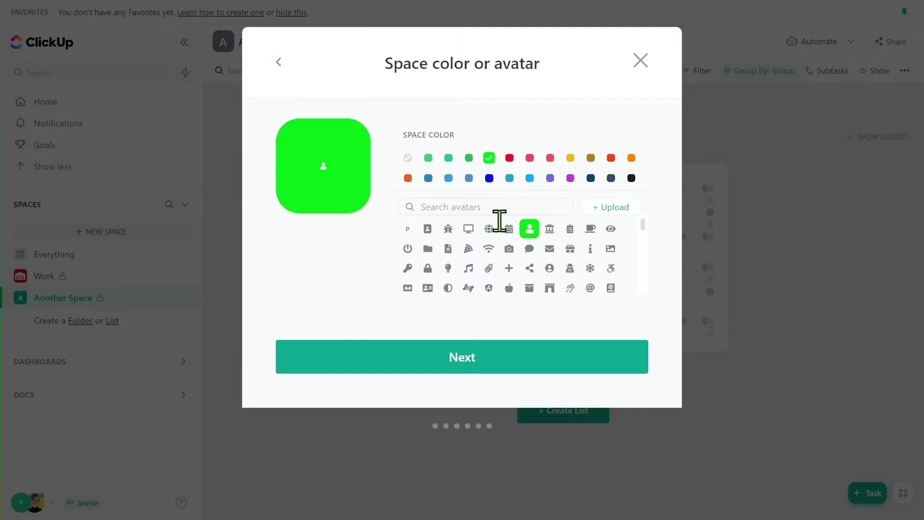
left_click(486, 360)
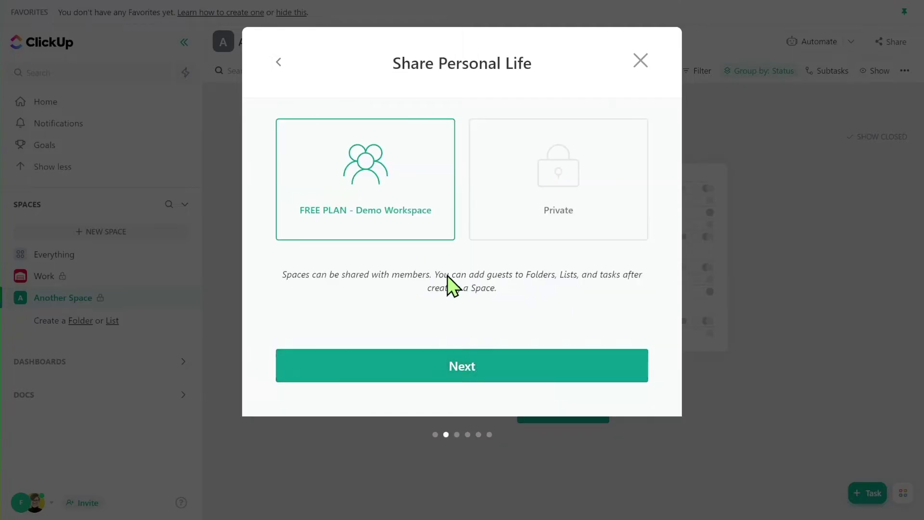
Make the space private, keep default statuses, turn off all ClickApps, and create it
left_click(554, 212)
left_click(472, 359)
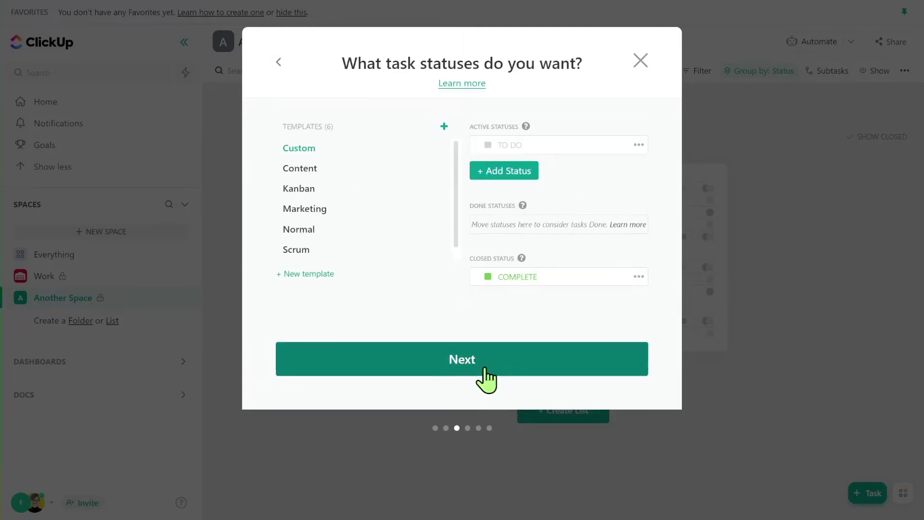
left_click(504, 359)
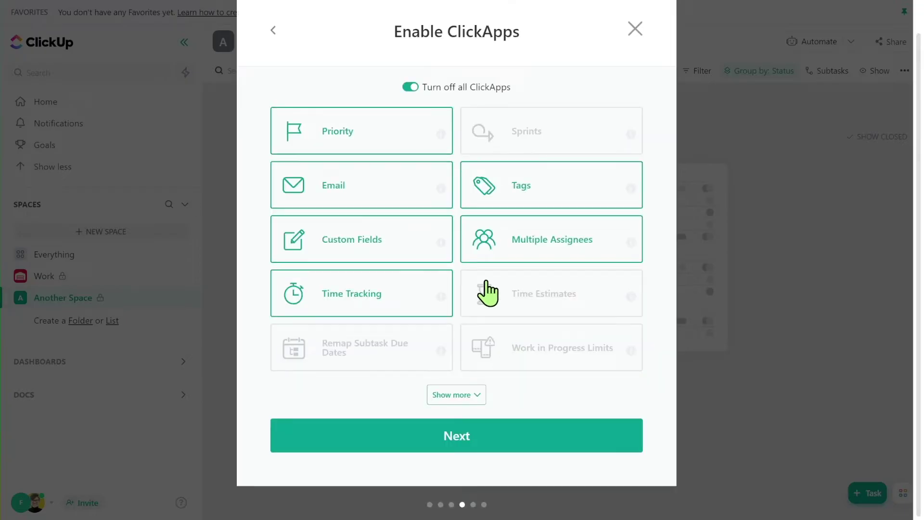
left_click(415, 88)
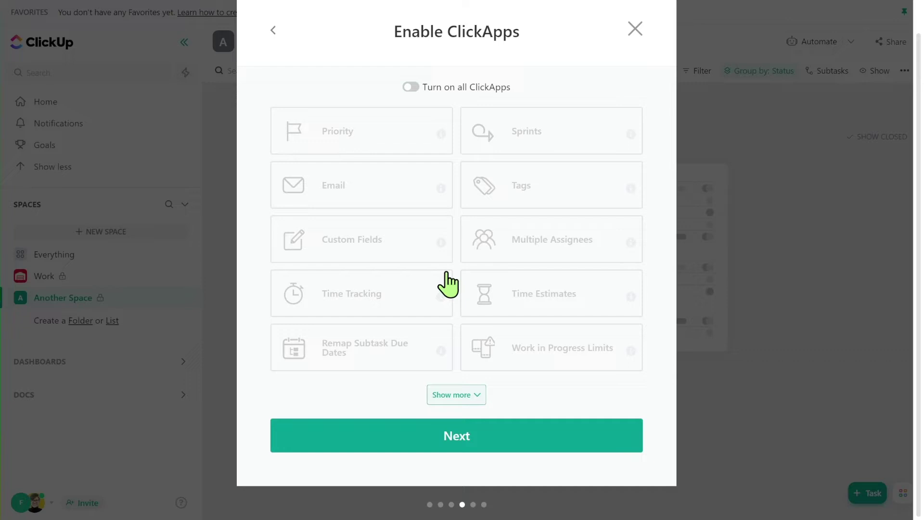
left_click(443, 439)
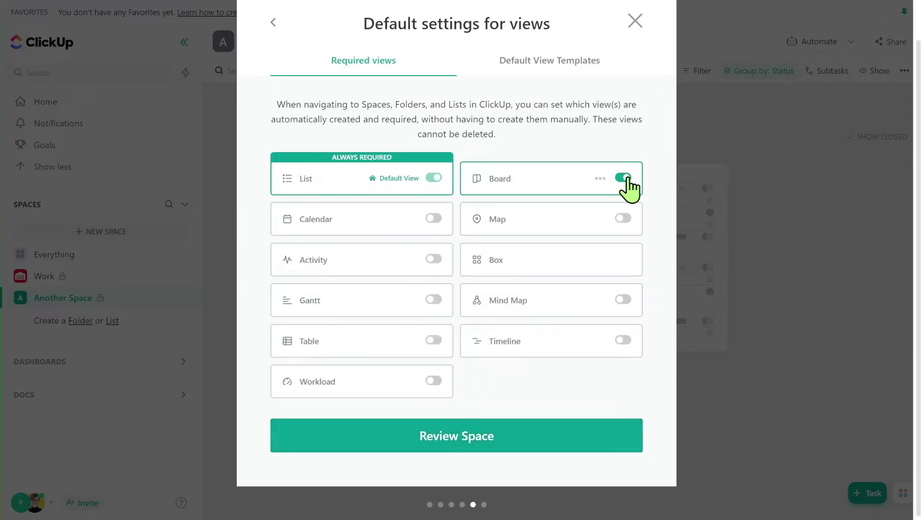
left_click(557, 452)
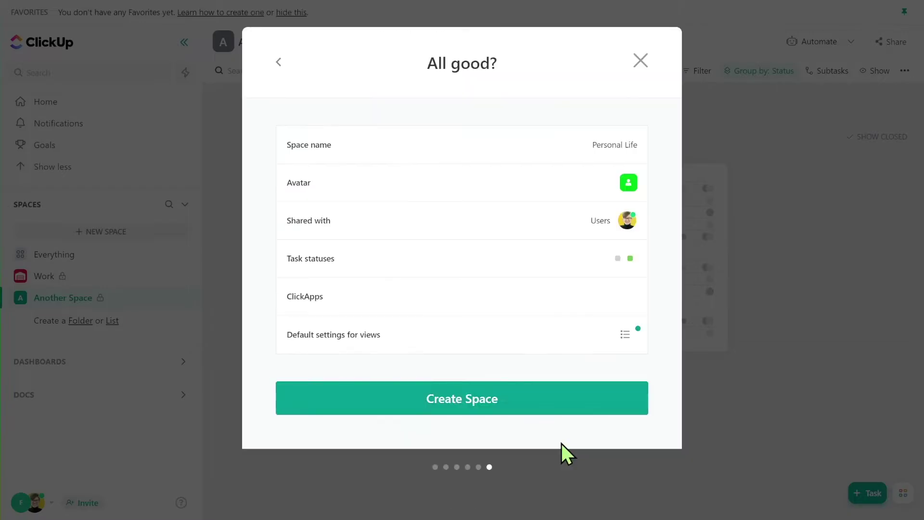
left_click(470, 403)
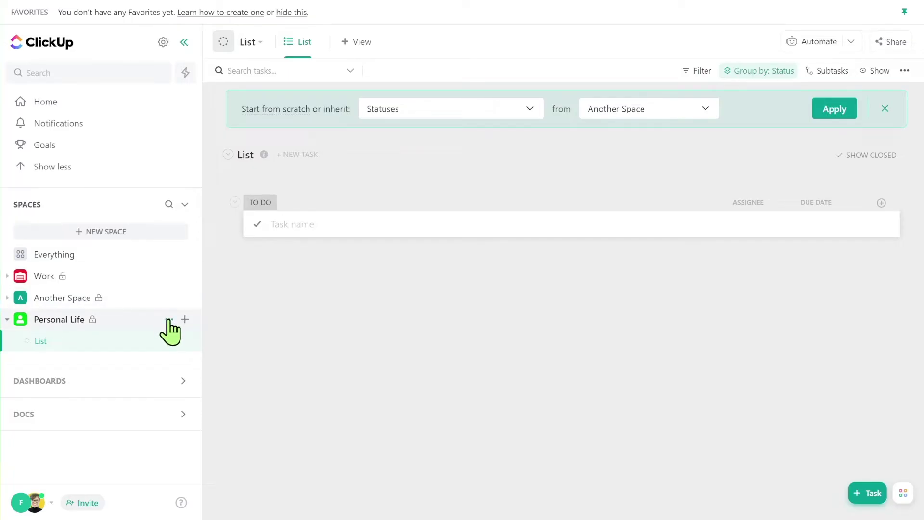
Hide Personal Life from the sidebar, then expand and collapse the hidden spaces group
left_click(169, 319)
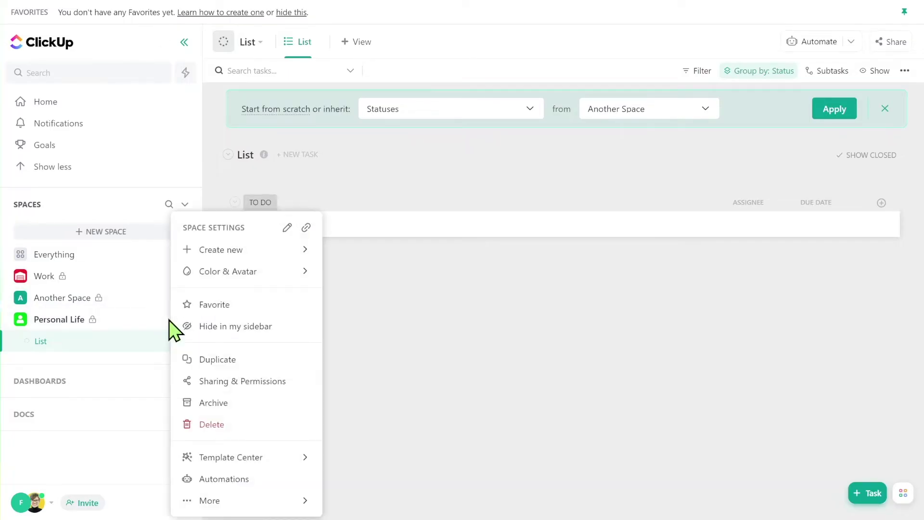
left_click(202, 331)
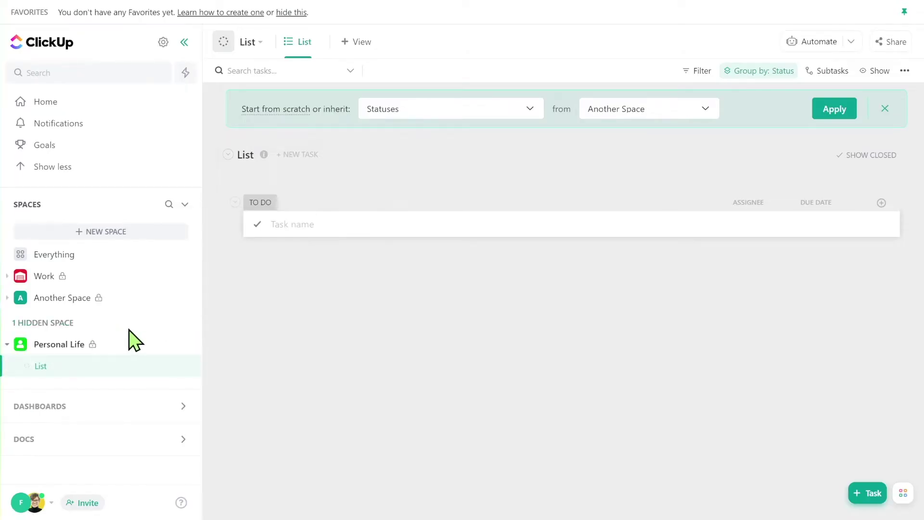
left_click(42, 323)
left_click(45, 322)
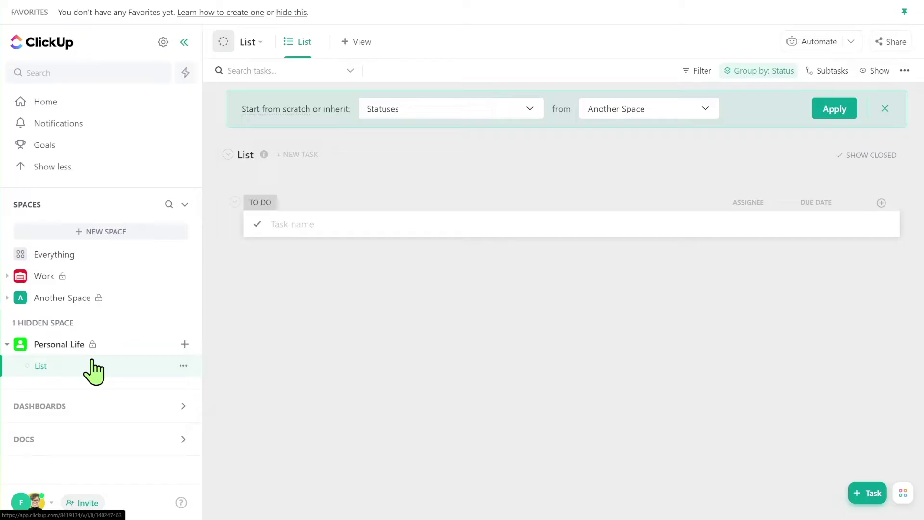
Create a new folder named Life Tasks inside the Personal Life space
left_click(185, 344)
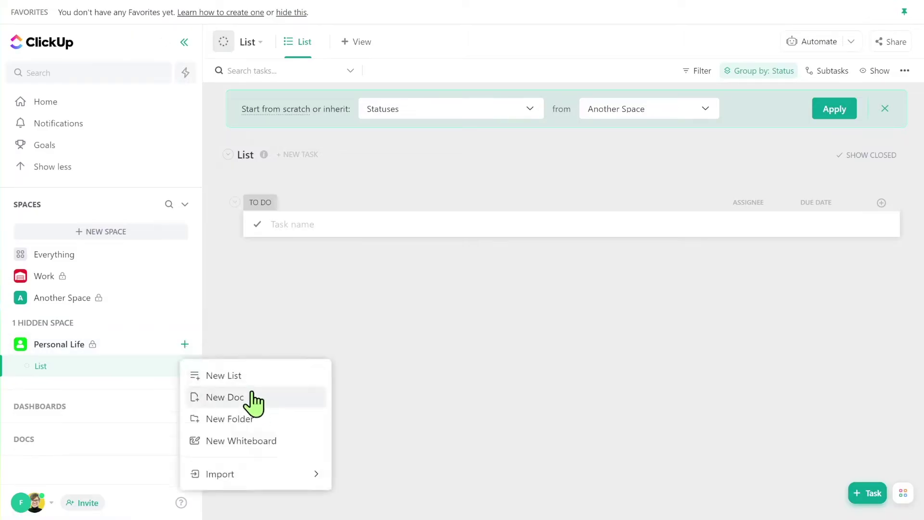
left_click(257, 418)
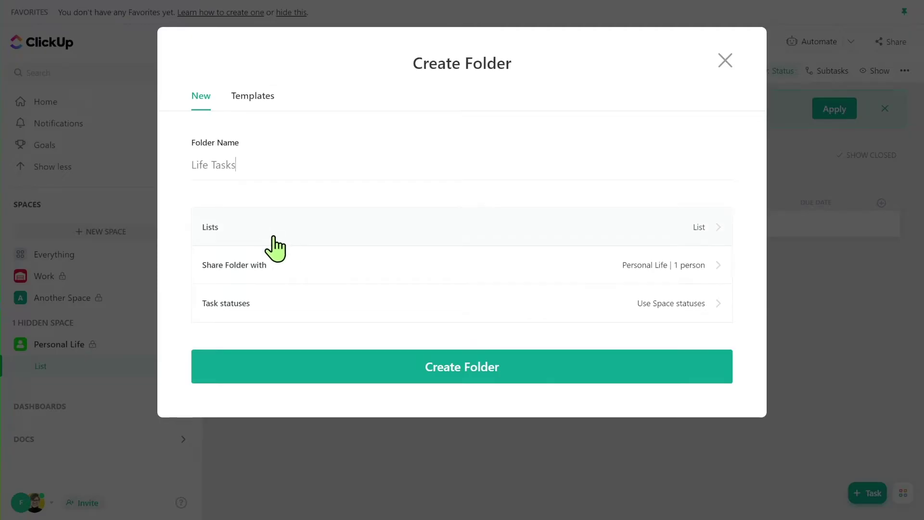
left_click(477, 366)
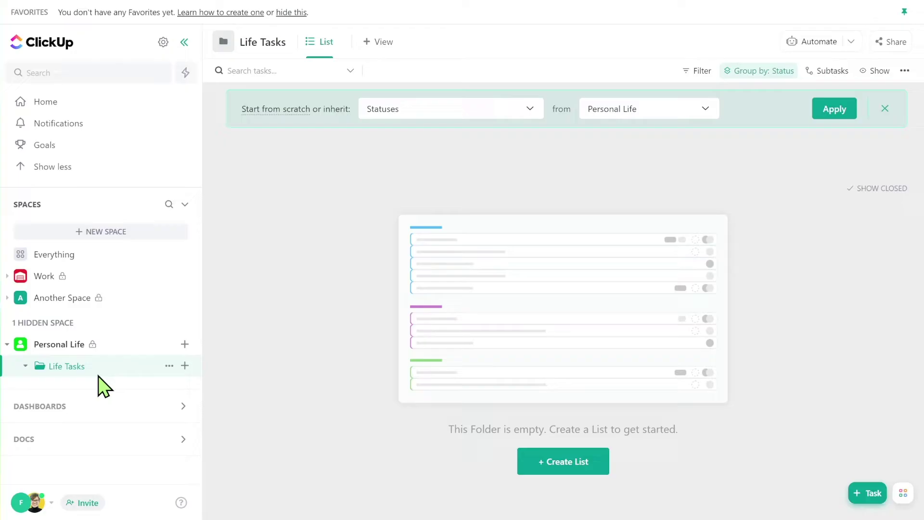
left_click(184, 366)
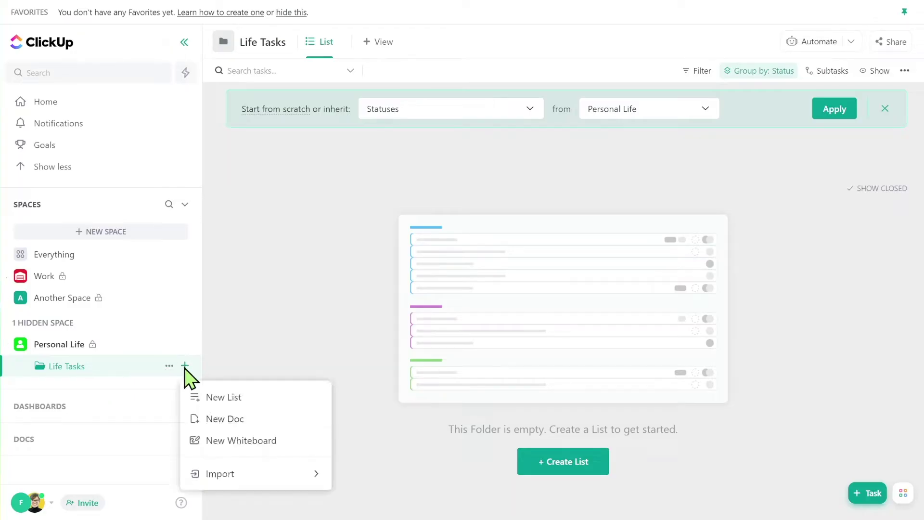
Add a list named One-Off Tasks to the Life Tasks folder
left_click(236, 398)
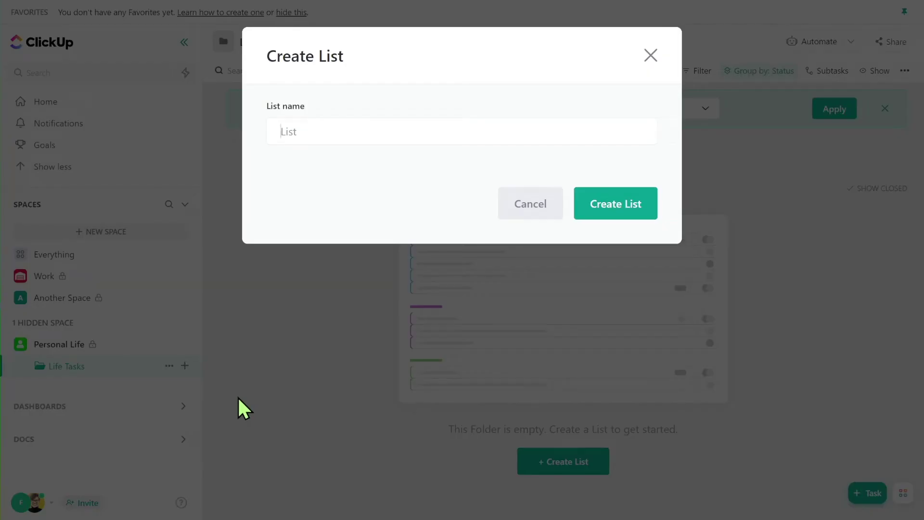
type("One-Off Task")
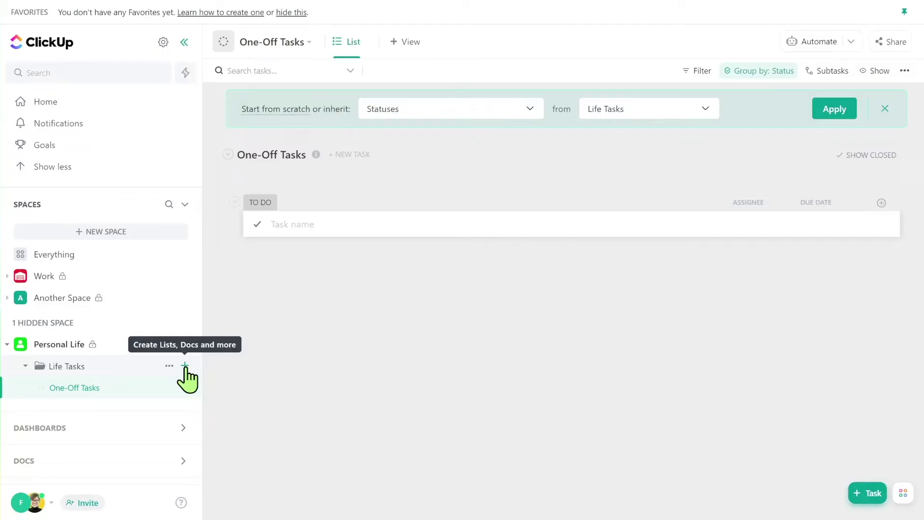
Create a second list named Routines in the Life Tasks folder
left_click(185, 367)
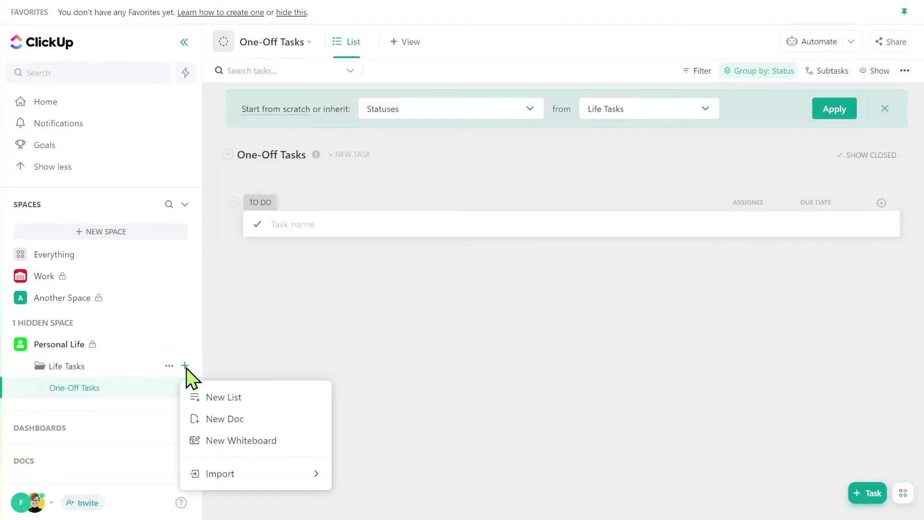
left_click(250, 399)
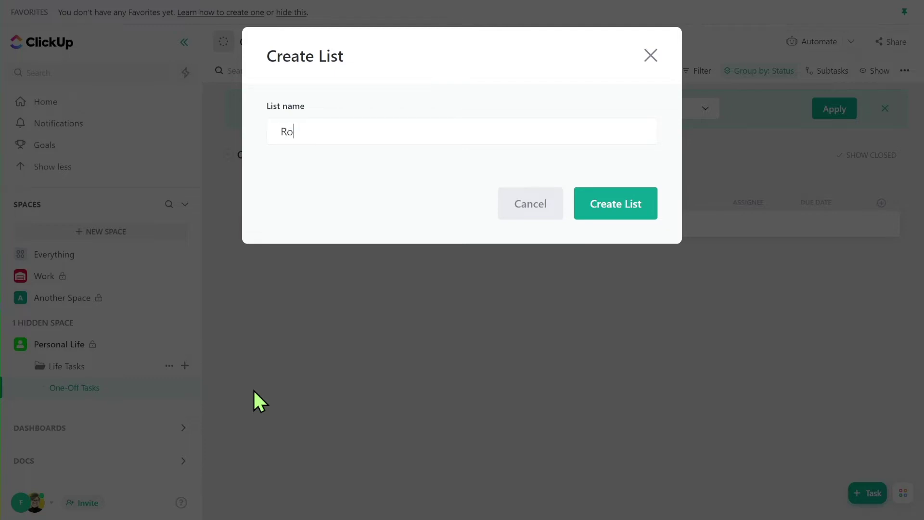
type("Routines")
key("Return")
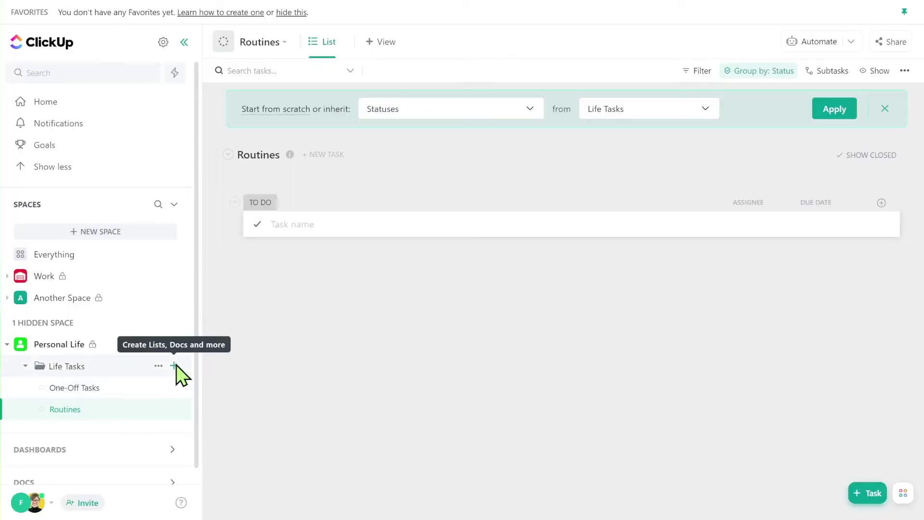
Add a third Life Tasks list, replacing the default name with Ideas
left_click(174, 365)
left_click(215, 398)
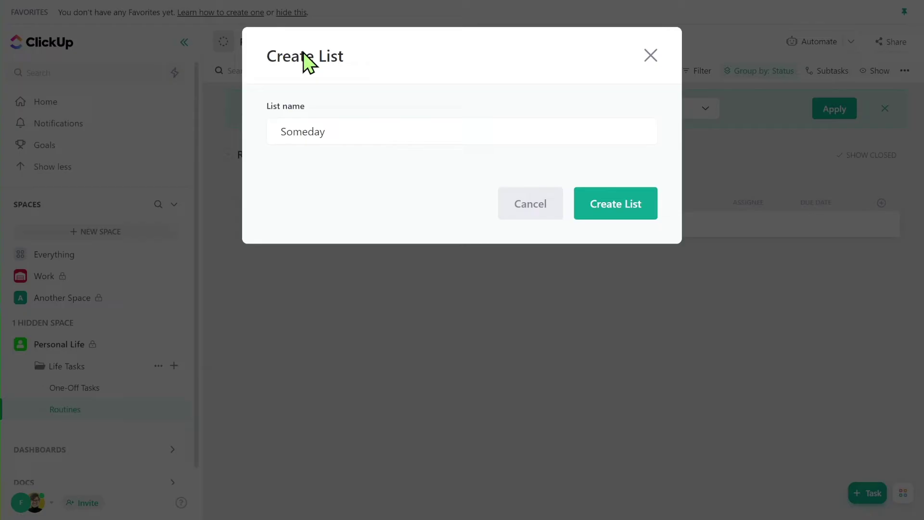
key("ctrl+a")
type("Ideas")
key("Return")
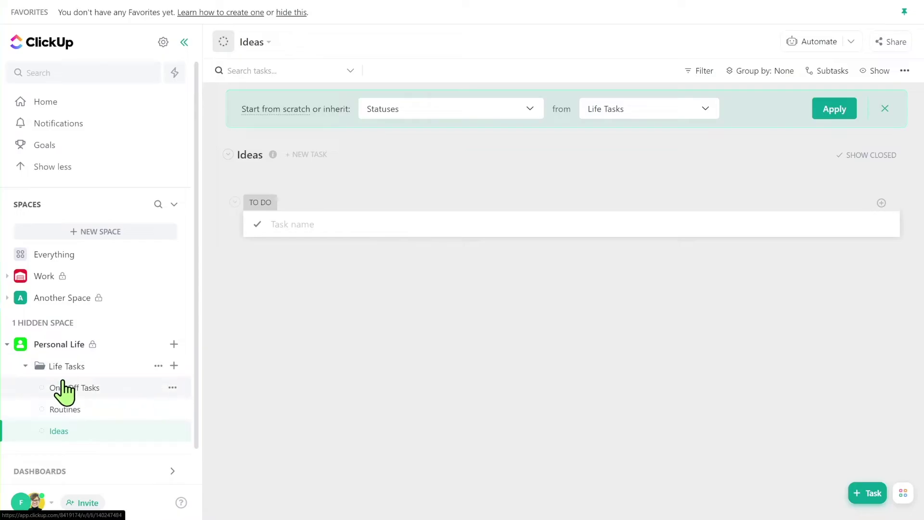
Open the Life Tasks folder to see One-Off Tasks, Routines and Ideas tasks together
left_click(27, 367)
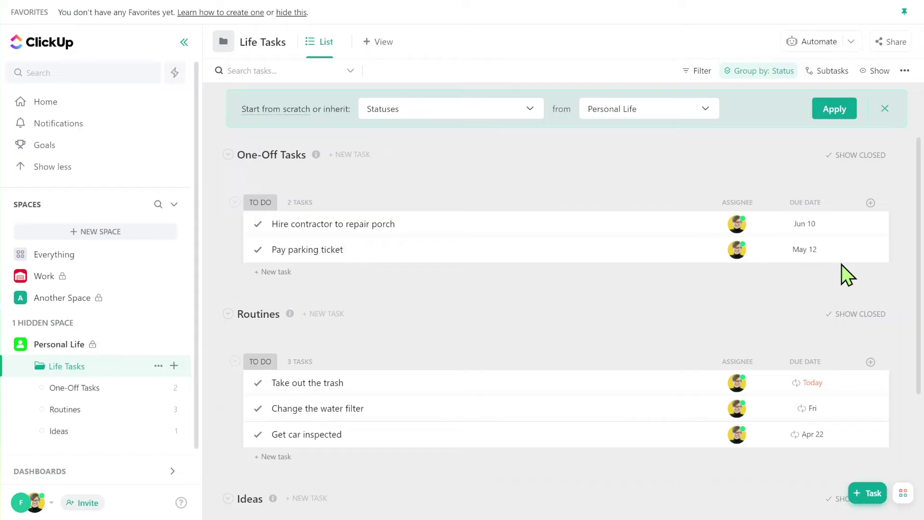
Scroll down through the Life Tasks list to review its tasks
scroll(735, 272, "down", 3)
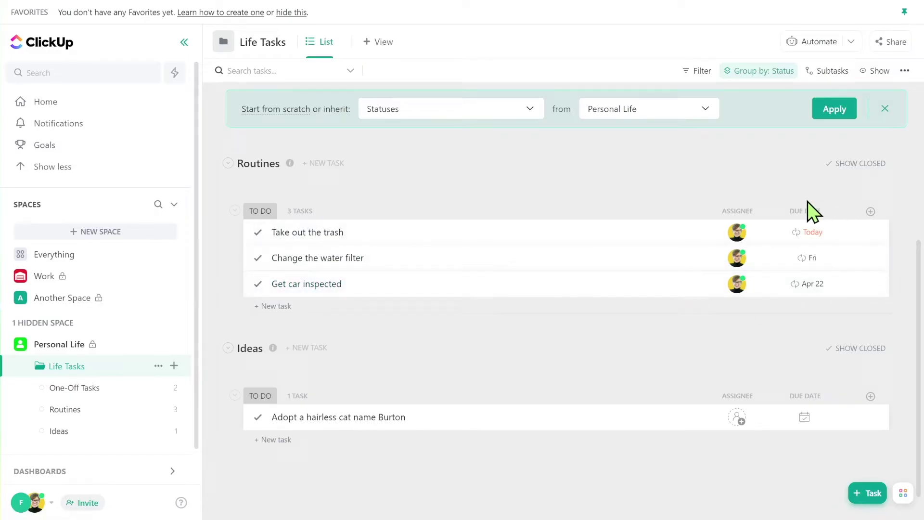
mouse_move(798, 237)
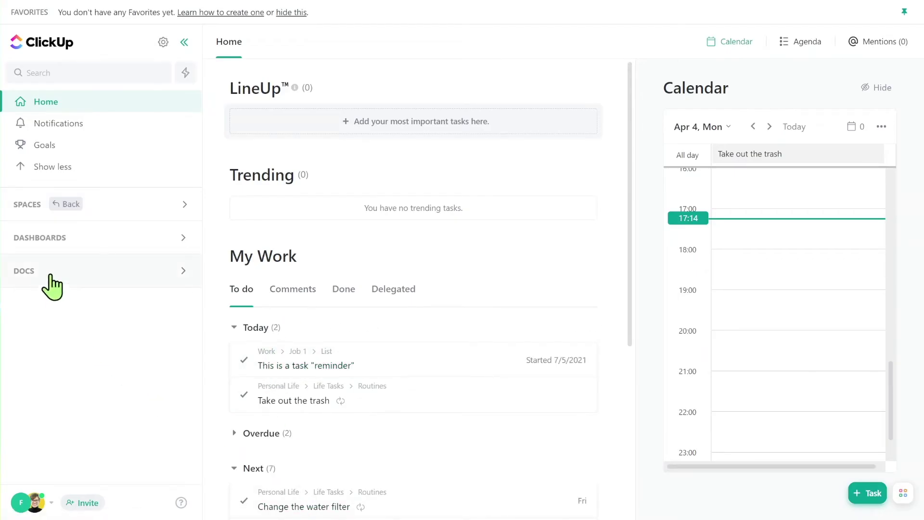
Expand Spaces in the sidebar and open the Everything view
left_click(15, 209)
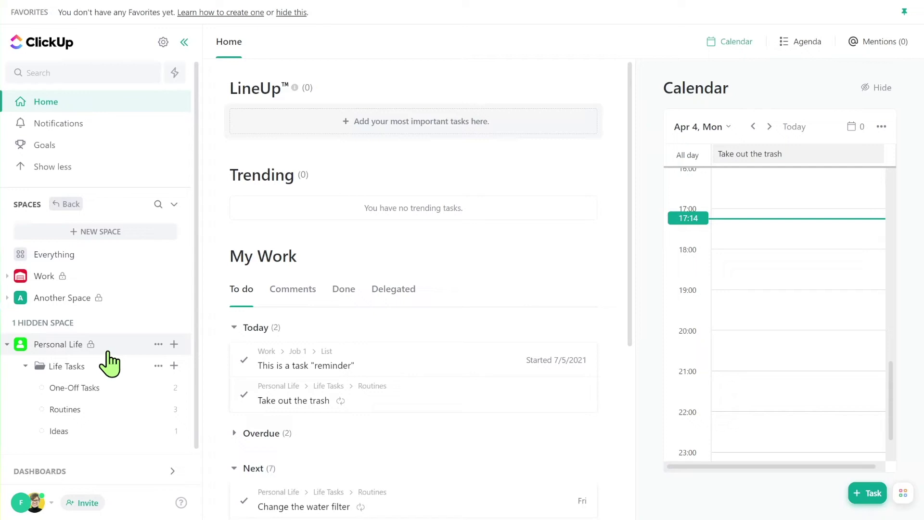
left_click(85, 259)
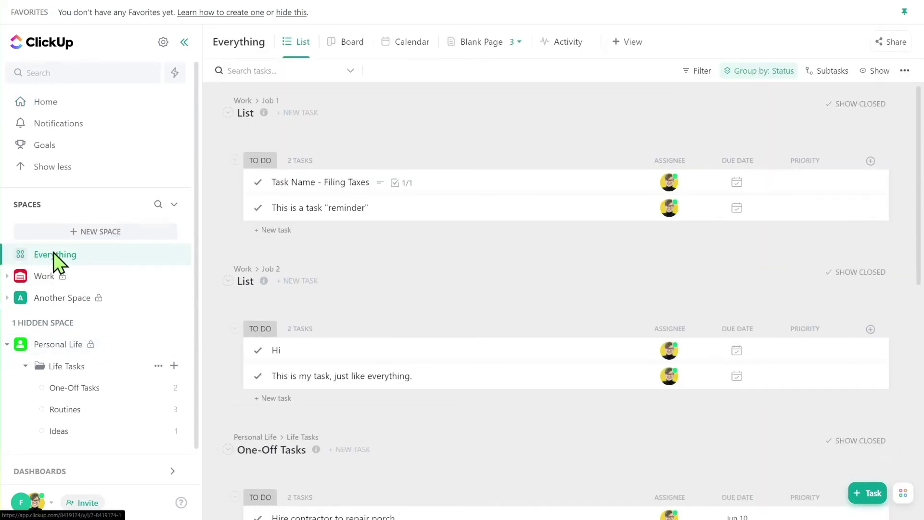
Filter out tasks whose Location is Personal Life and group the remaining tasks by due date
left_click(699, 72)
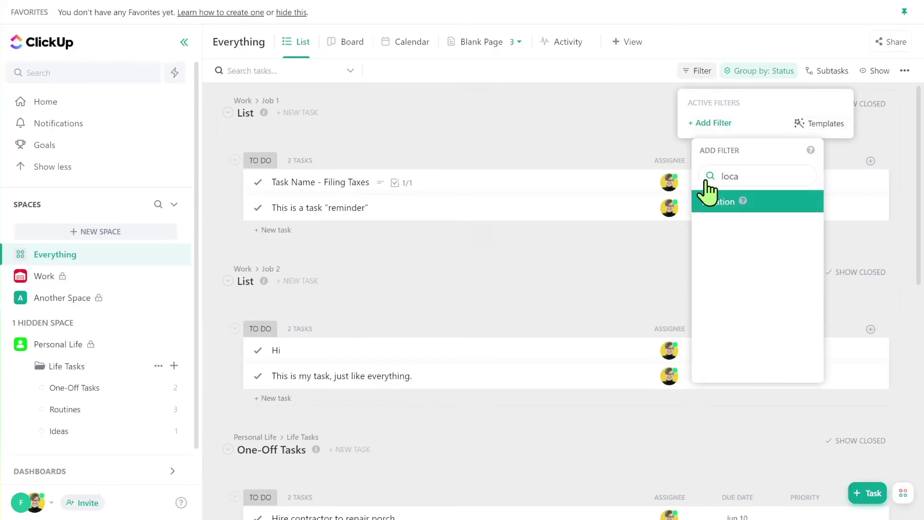
left_click(710, 202)
left_click(674, 129)
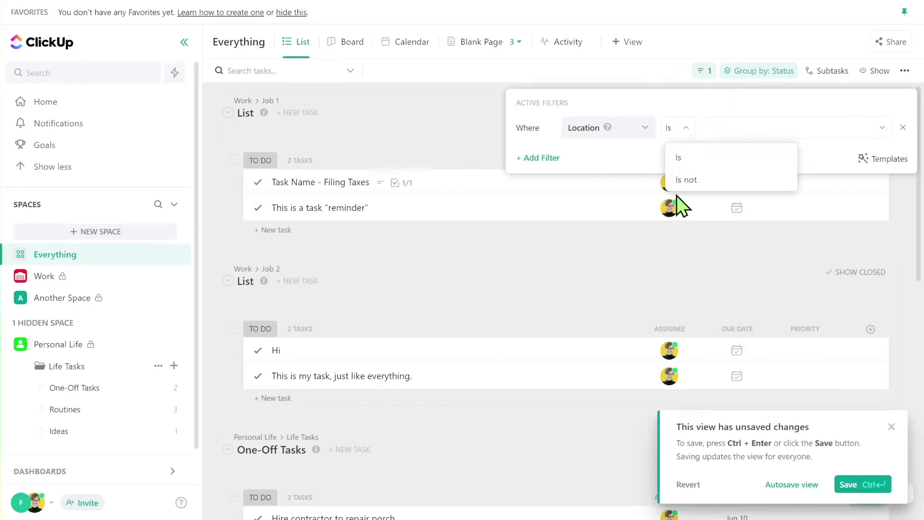
left_click(685, 179)
left_click(739, 137)
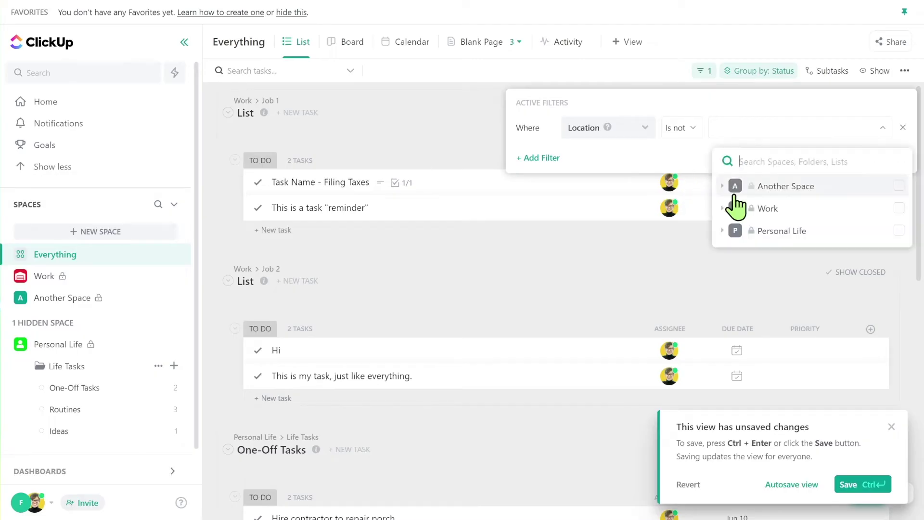
left_click(761, 231)
left_click(899, 230)
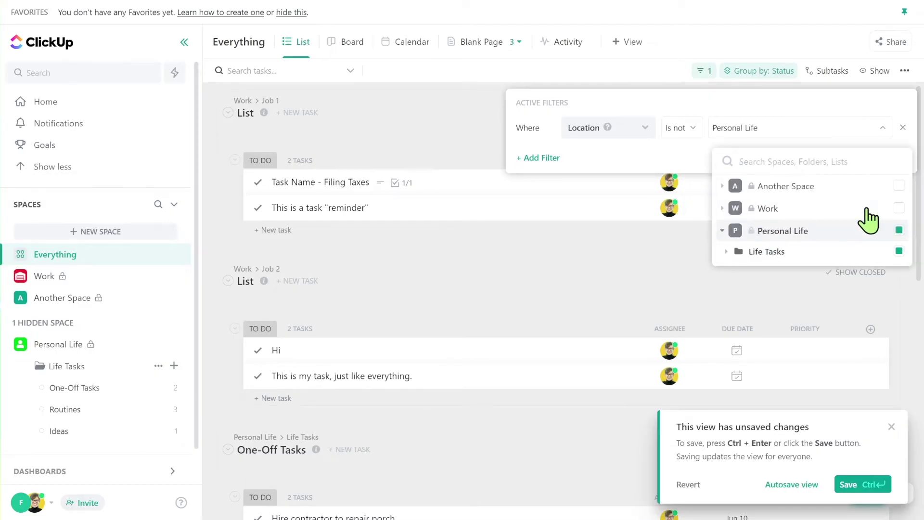
left_click(752, 93)
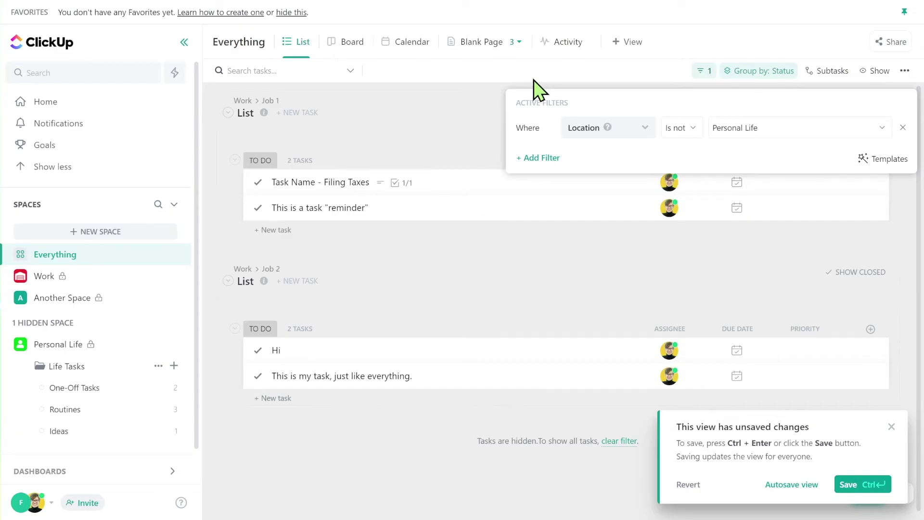
left_click(748, 73)
left_click(754, 75)
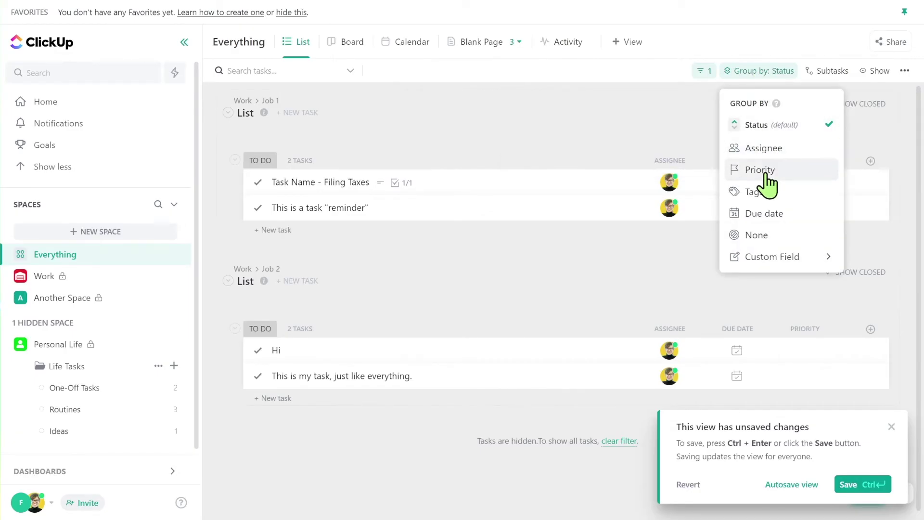
left_click(761, 218)
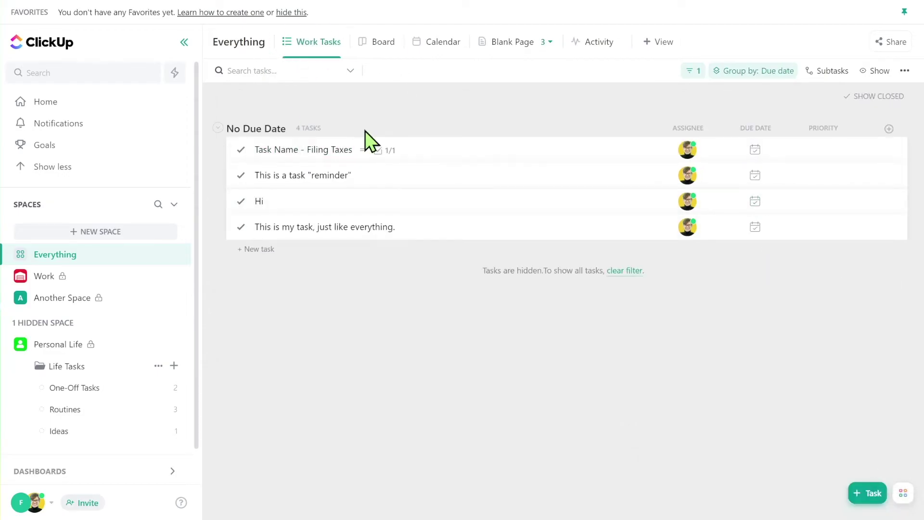
Save the Work Tasks view as a favorite
left_click(359, 42)
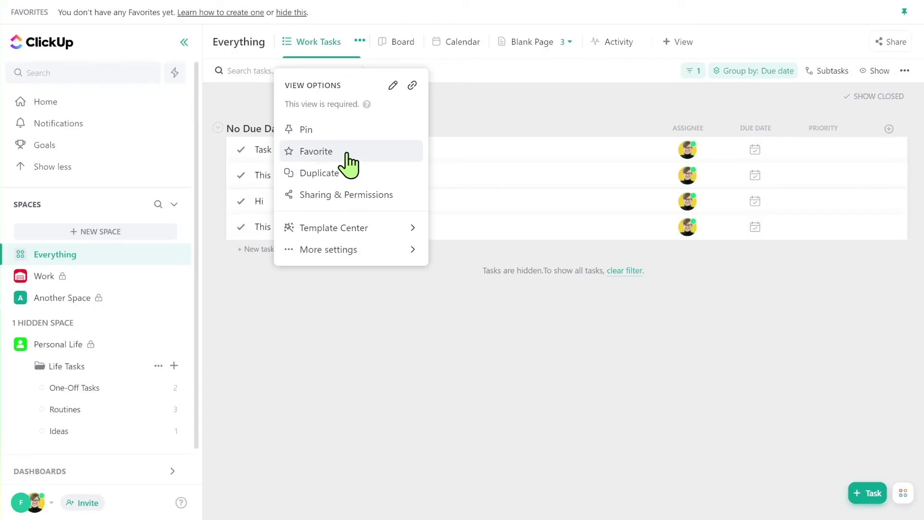
left_click(348, 153)
left_click(320, 182)
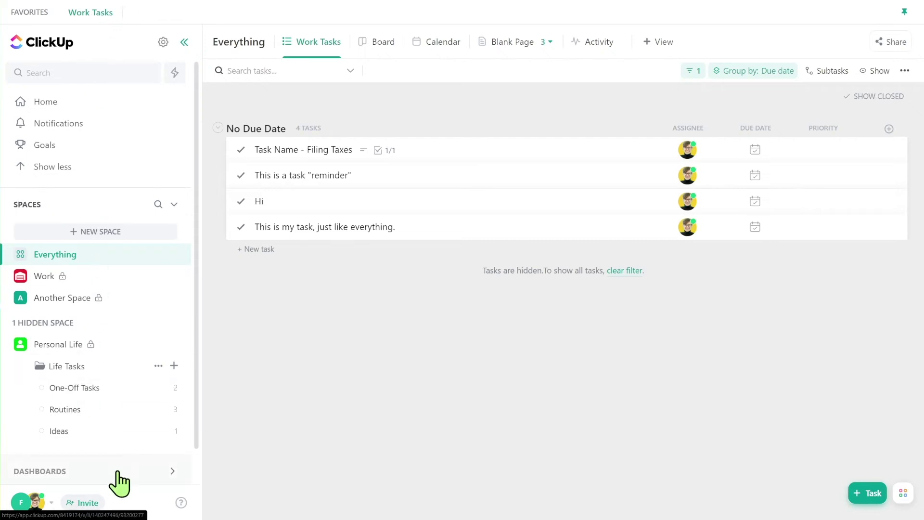
Review the Work Tasks Location filter and favorite status, then open the Personal Life space's list
left_click(694, 72)
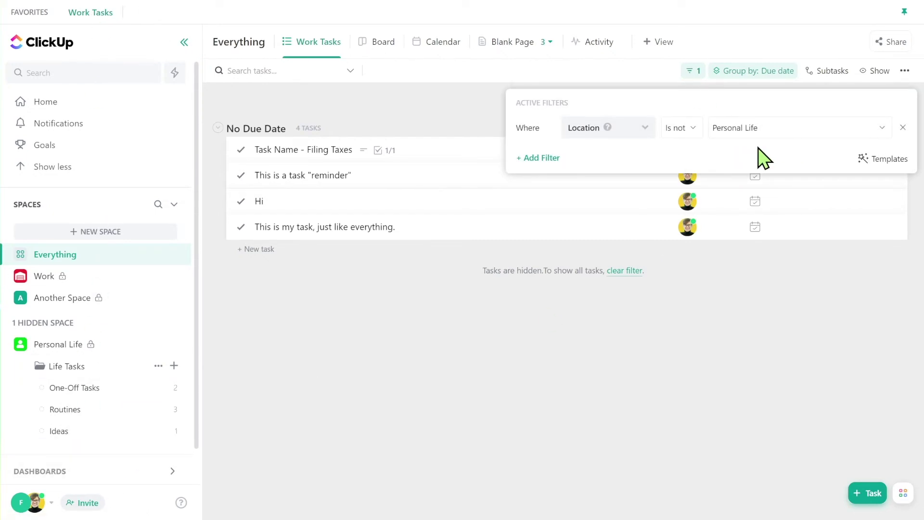
left_click(694, 71)
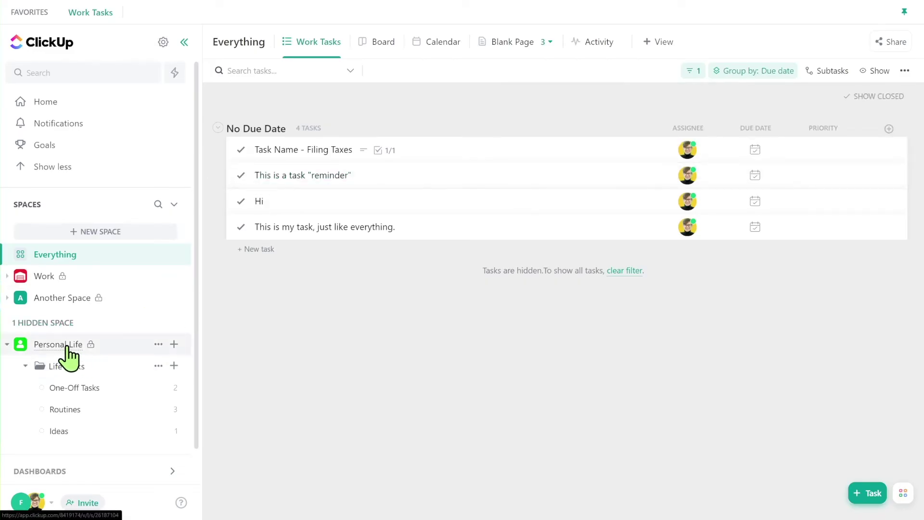
left_click(359, 42)
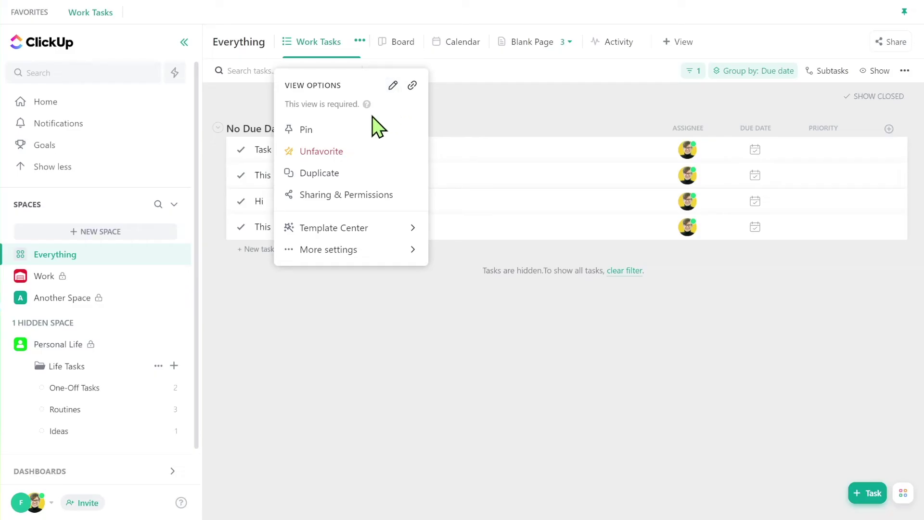
left_click(200, 148)
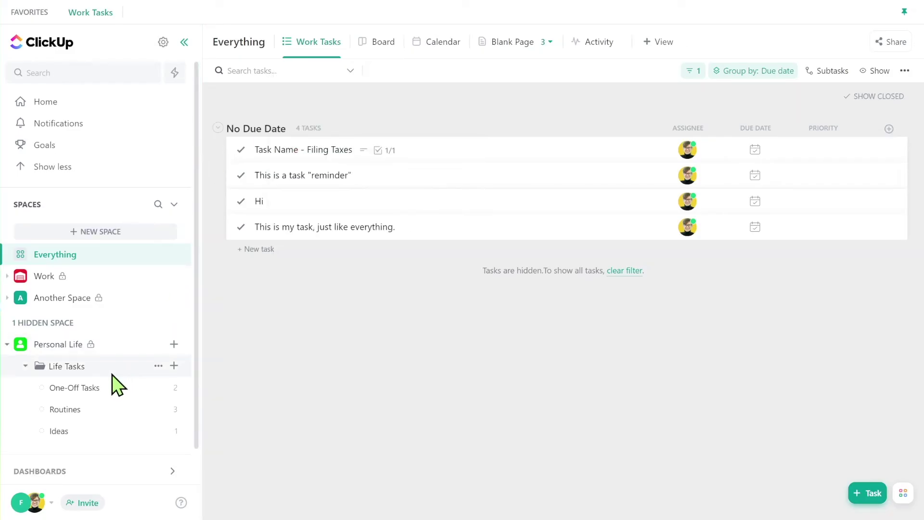
left_click(60, 345)
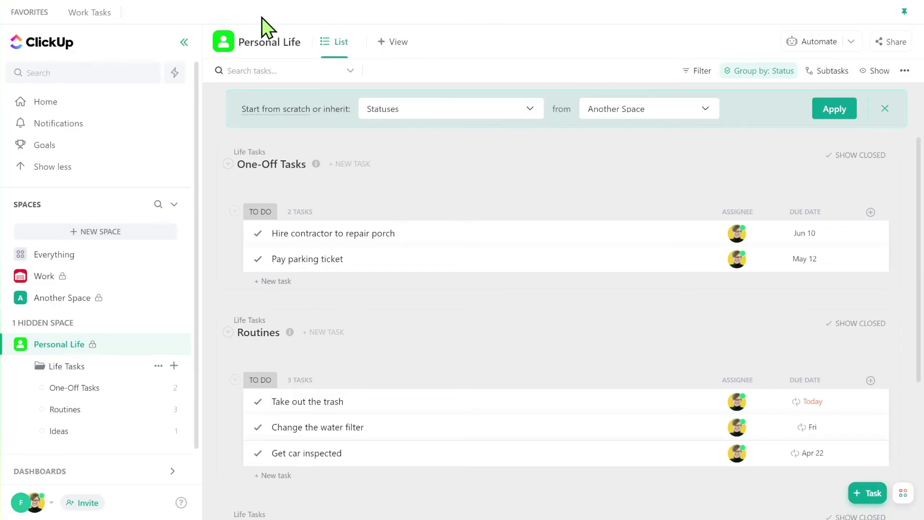
Group the Personal Life list by due date and rename the view to 'Personal Tasks'
left_click(733, 73)
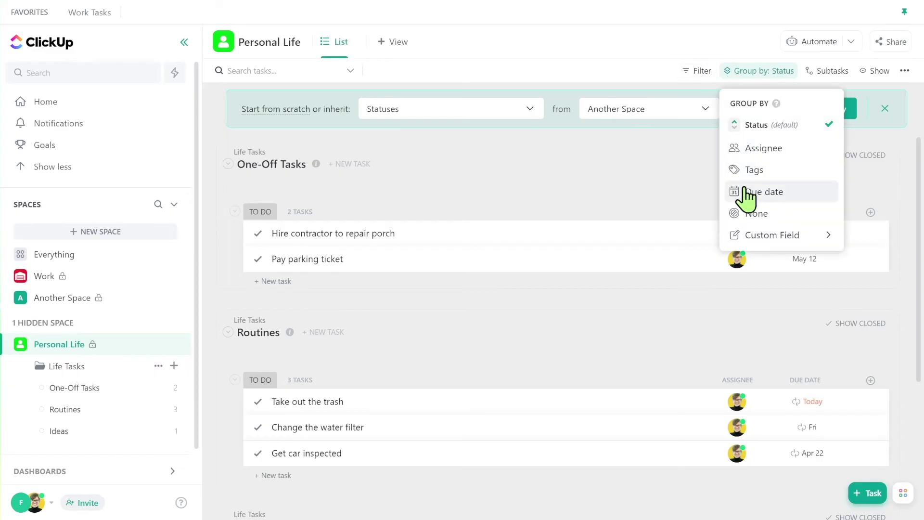
left_click(747, 193)
left_click(354, 41)
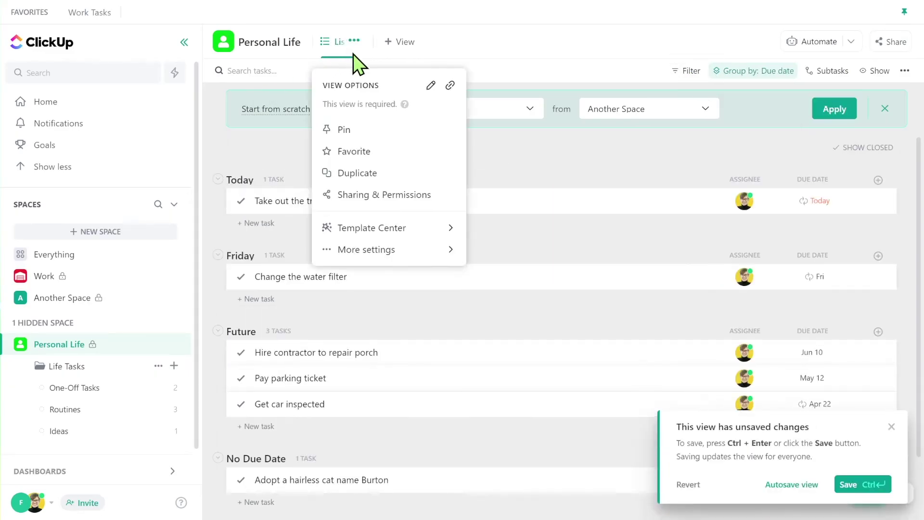
left_click(430, 87)
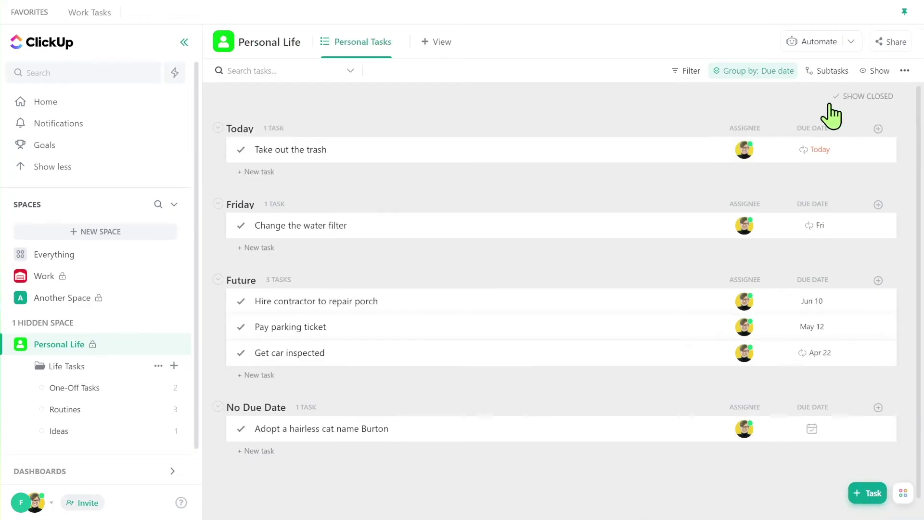
left_click(758, 72)
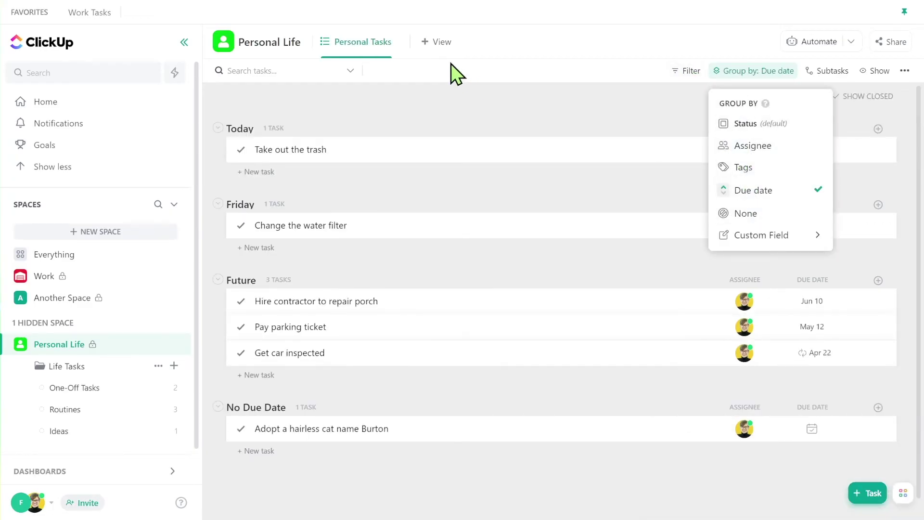
left_click(395, 68)
Save the Personal Tasks view as a favorite
left_click(404, 42)
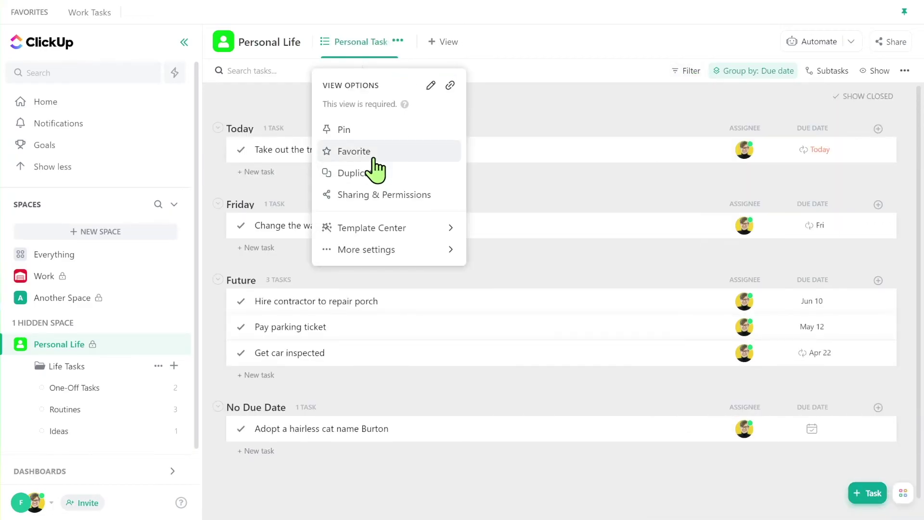
left_click(377, 152)
left_click(375, 170)
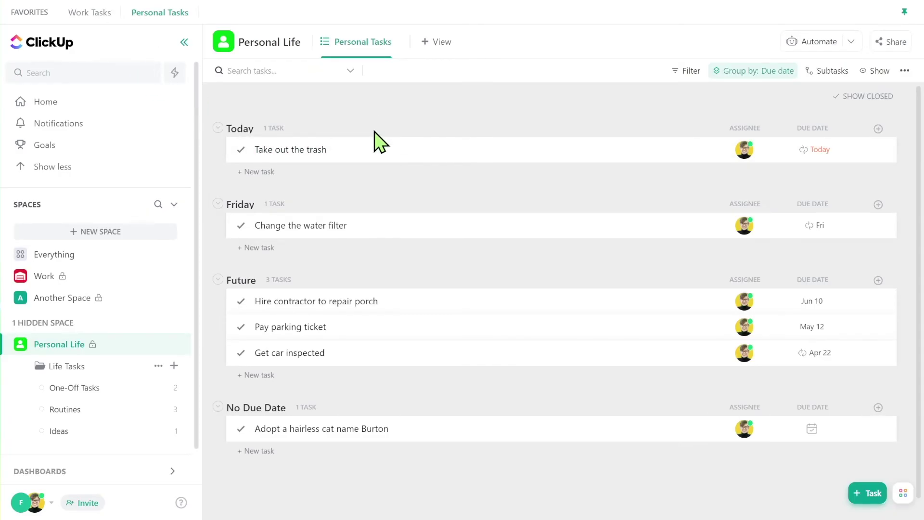
left_click(87, 15)
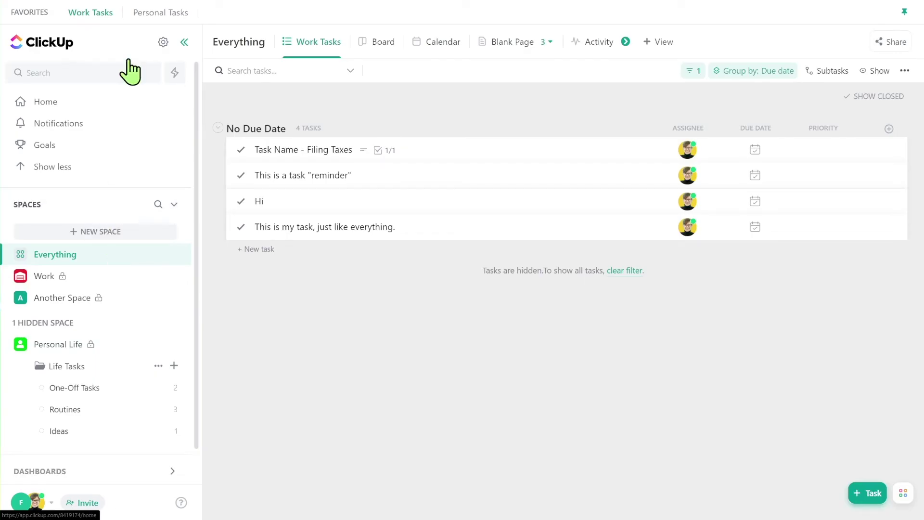
left_click(142, 16)
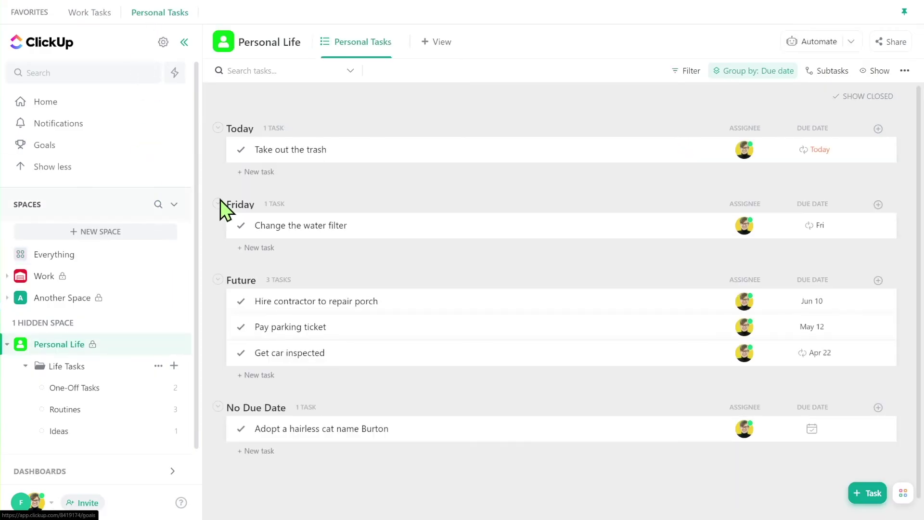